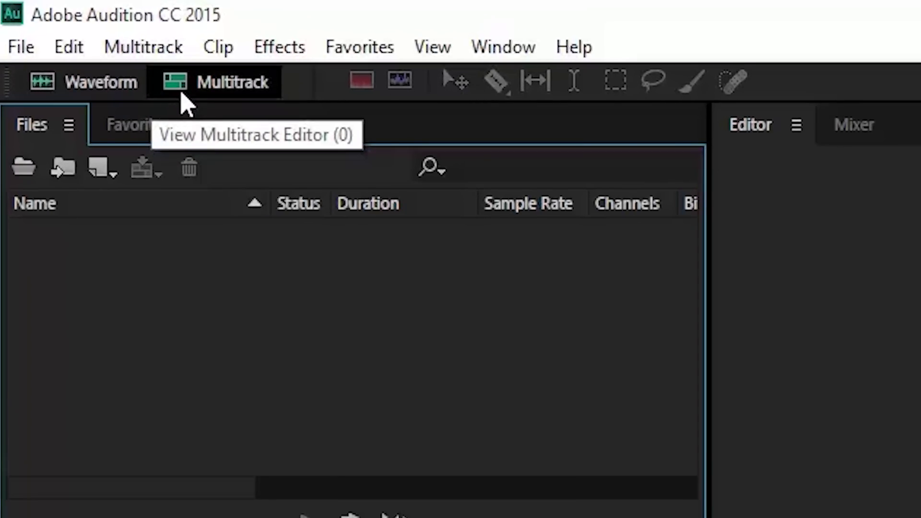
# Start a new multitrack session named Tutorial, stored in the C:\PROJECTS folder.
pyautogui.click(182, 95)
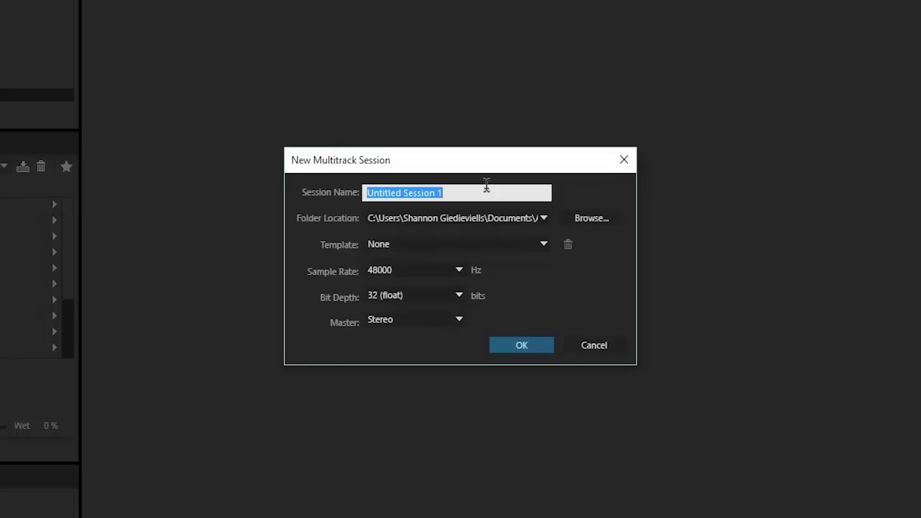
pyautogui.write('Tutorial')
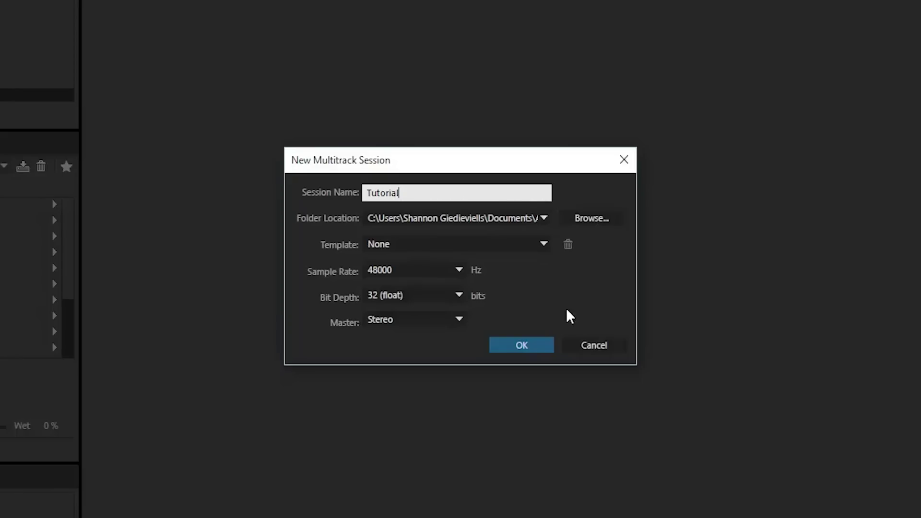
pyautogui.click(602, 221)
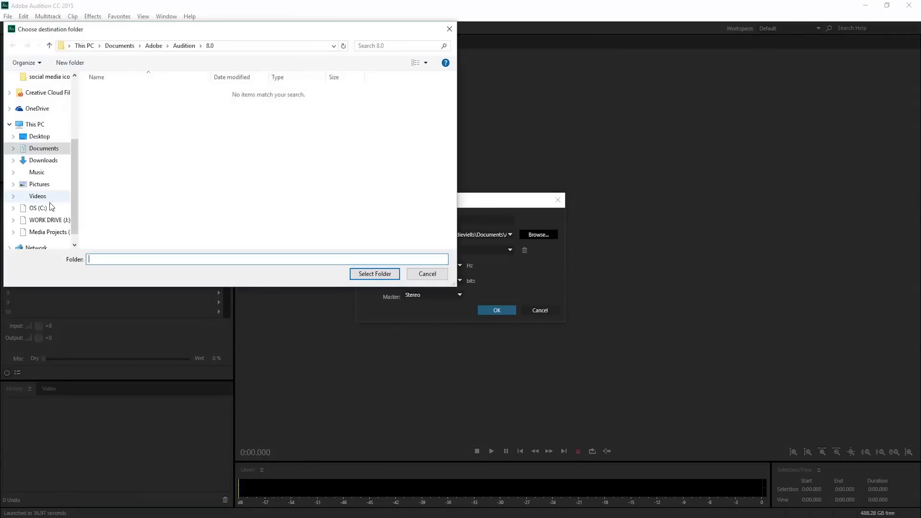
pyautogui.click(48, 212)
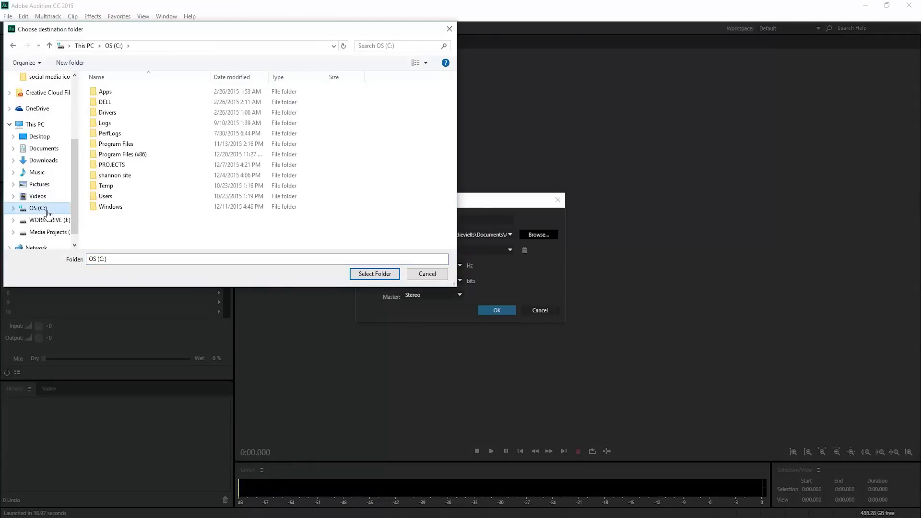
pyautogui.doubleClick(116, 165)
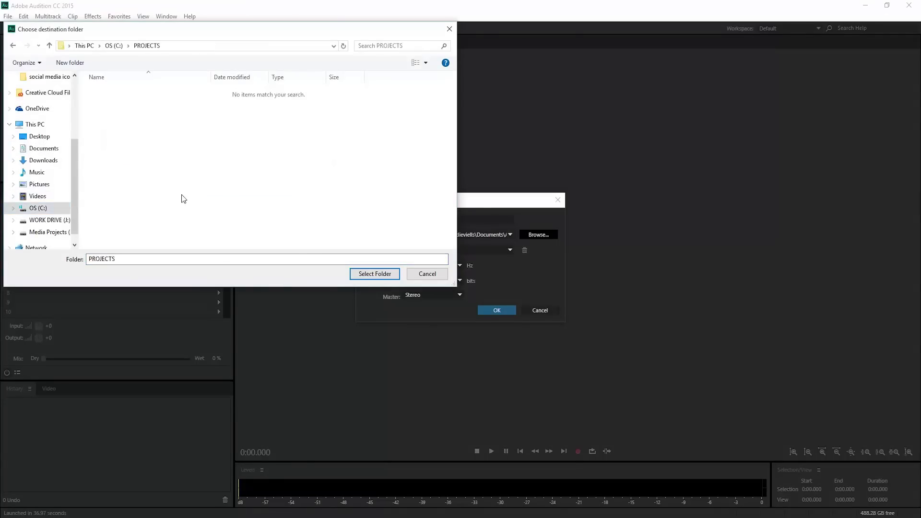
pyautogui.click(370, 274)
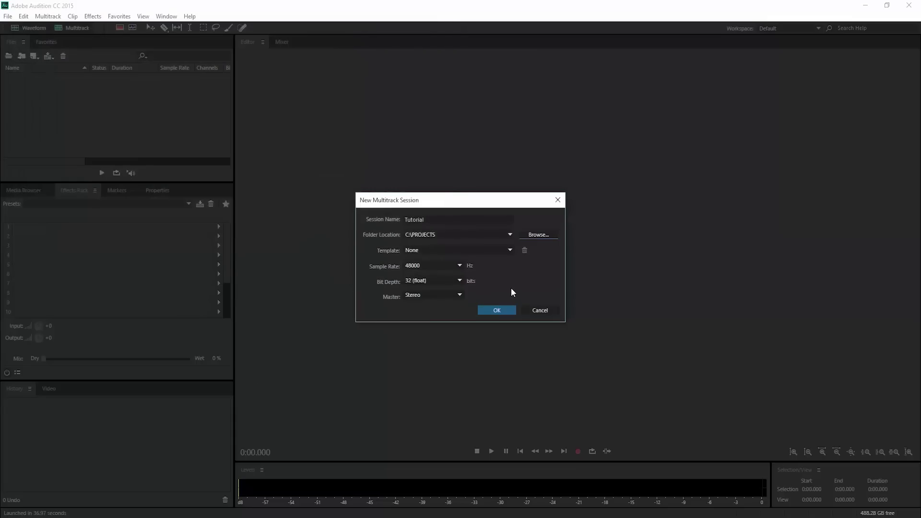
# Create the Tutorial.sesx session and enlarge Track 1's height to stand out from other tracks.
pyautogui.click(497, 310)
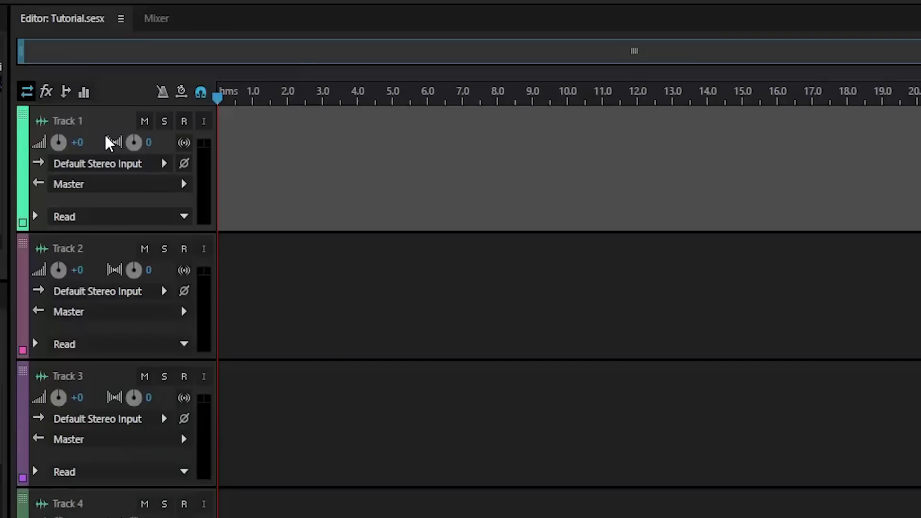
pyautogui.click(290, 158)
pyautogui.moveTo(113, 238); pyautogui.dragTo(113, 373)
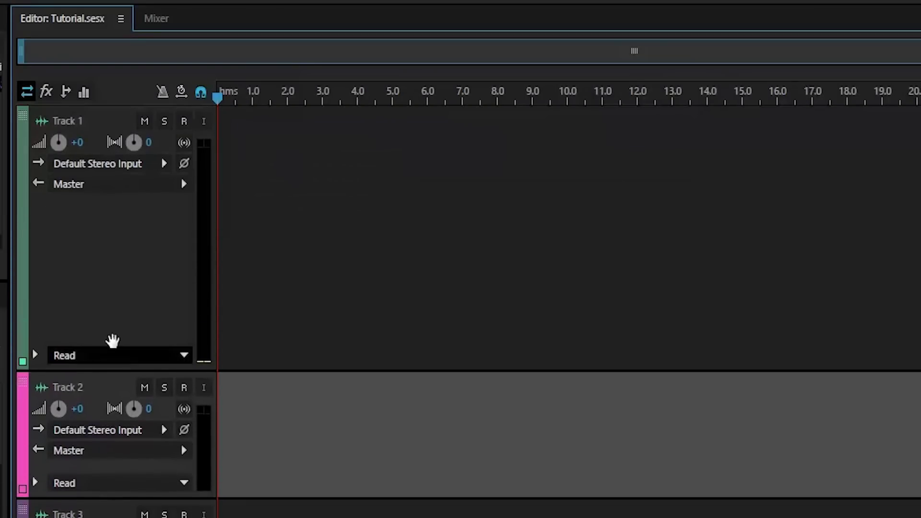
pyautogui.moveTo(115, 372); pyautogui.dragTo(112, 334)
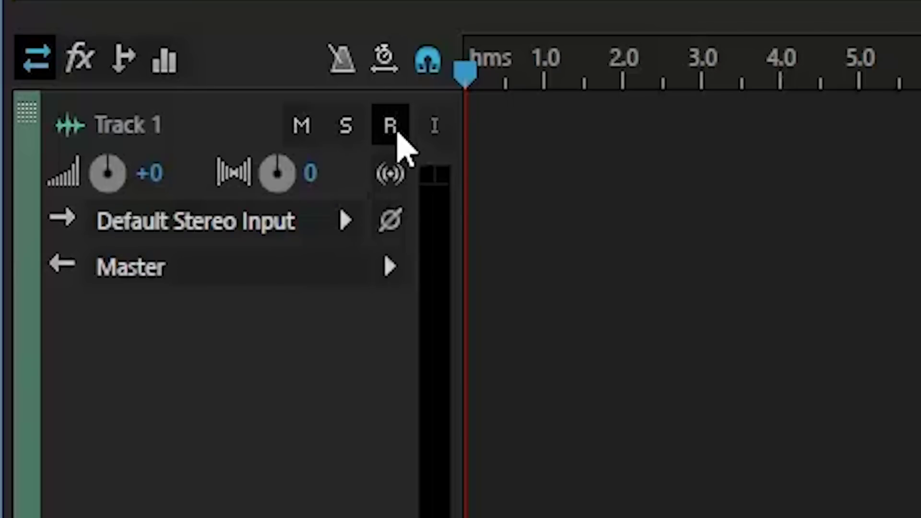
# Arm Track 1 for recording so its meter shows live microphone input.
pyautogui.click(391, 126)
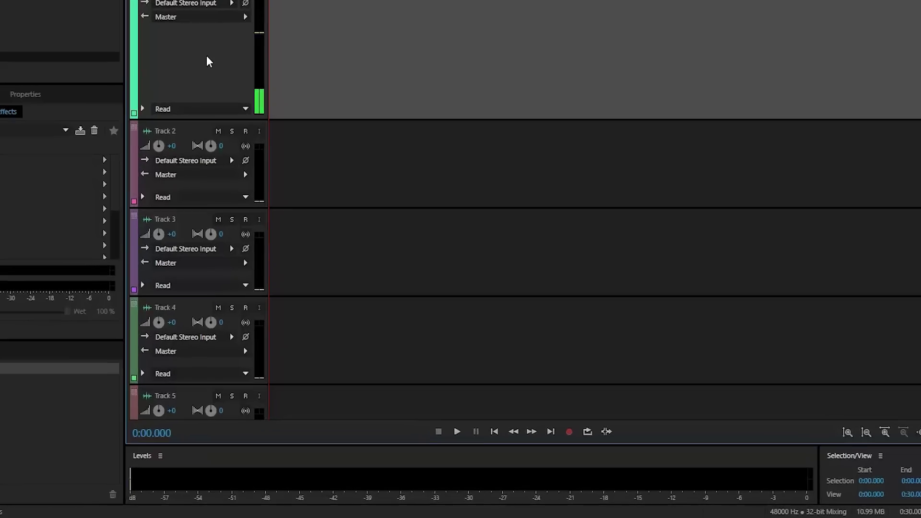
# Record a roughly 3-second clip, Track 1_001, onto Track 1, then stop the transport.
pyautogui.click(569, 431)
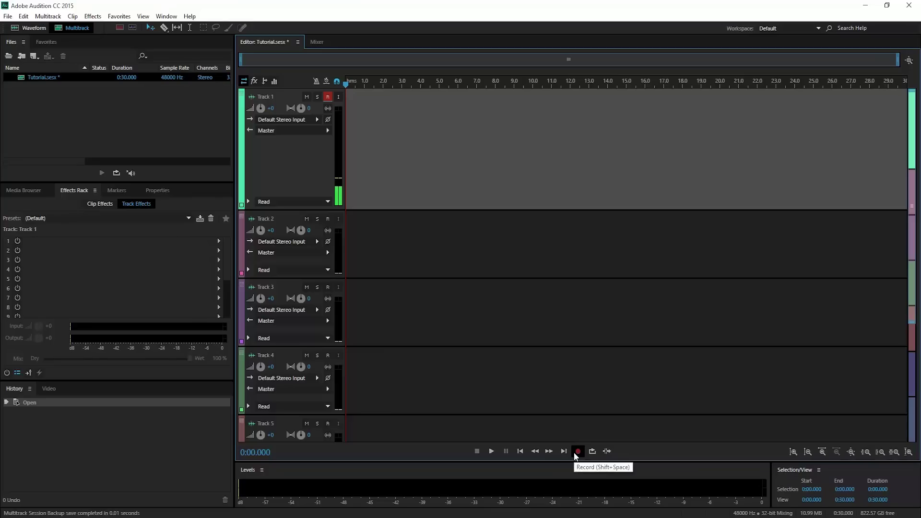
pyautogui.click(574, 453)
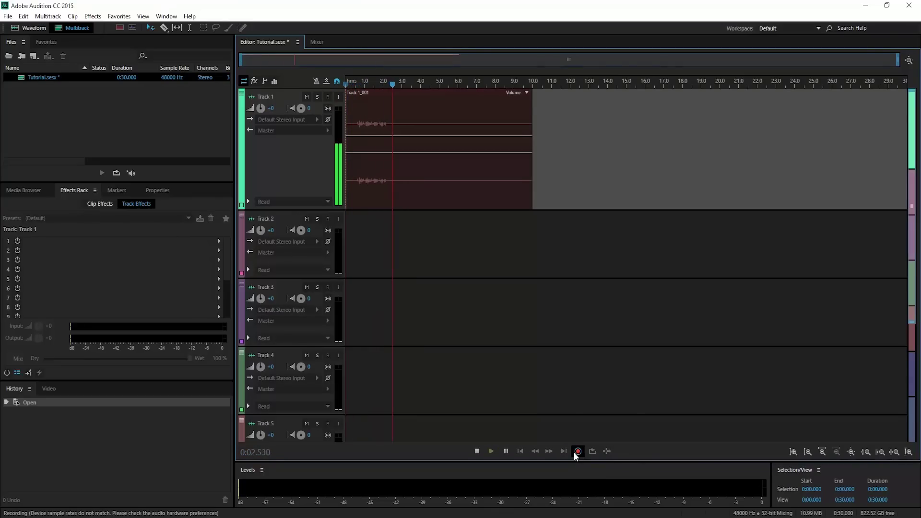
pyautogui.click(577, 451)
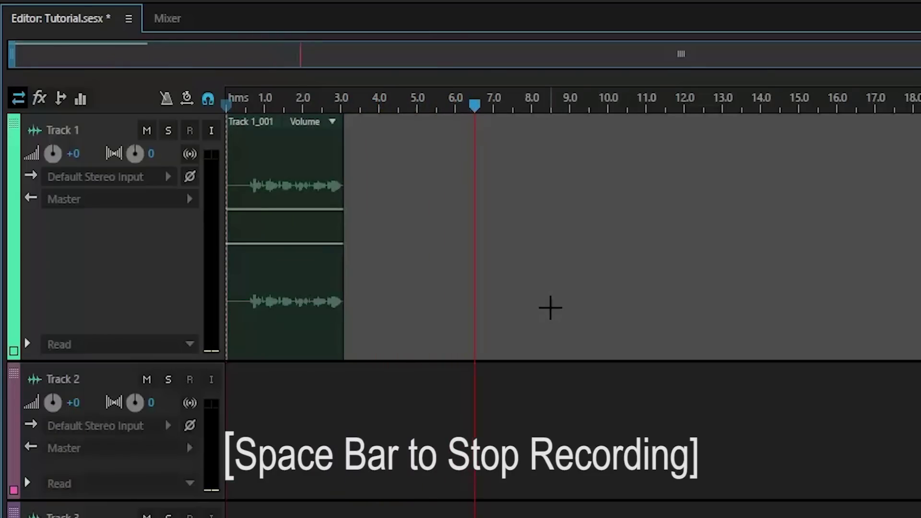
pyautogui.press('space')
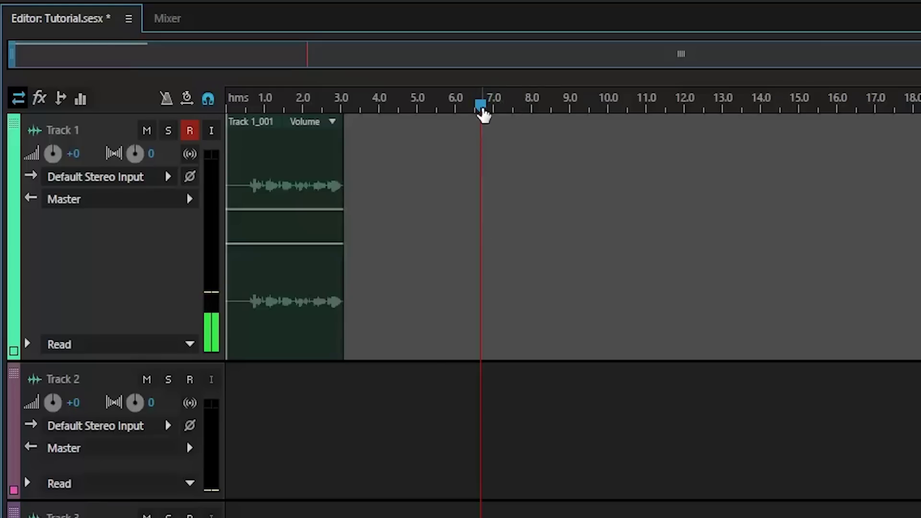
# Return the playhead to 0 and play back the Track 1_001 clip, then stop playback.
pyautogui.moveTo(481, 106); pyautogui.dragTo(215, 126)
pyautogui.press('space')
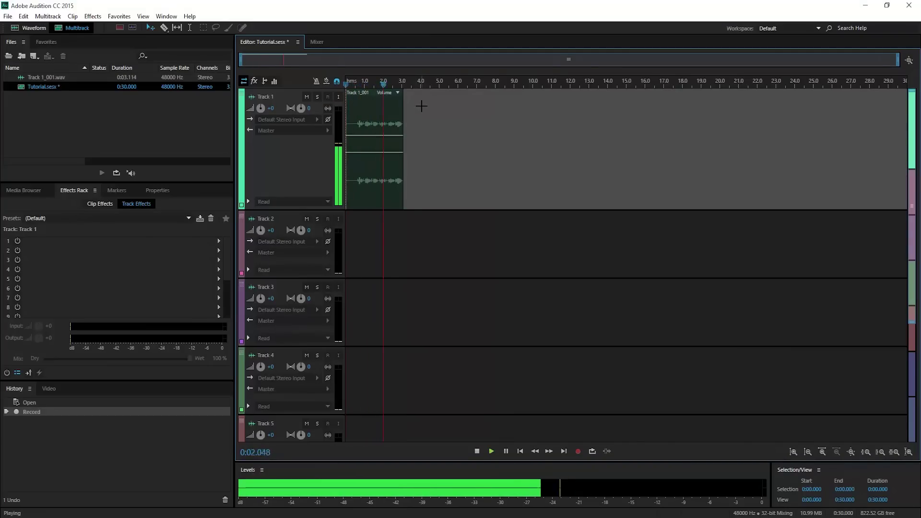
pyautogui.click(328, 97)
pyautogui.press('space')
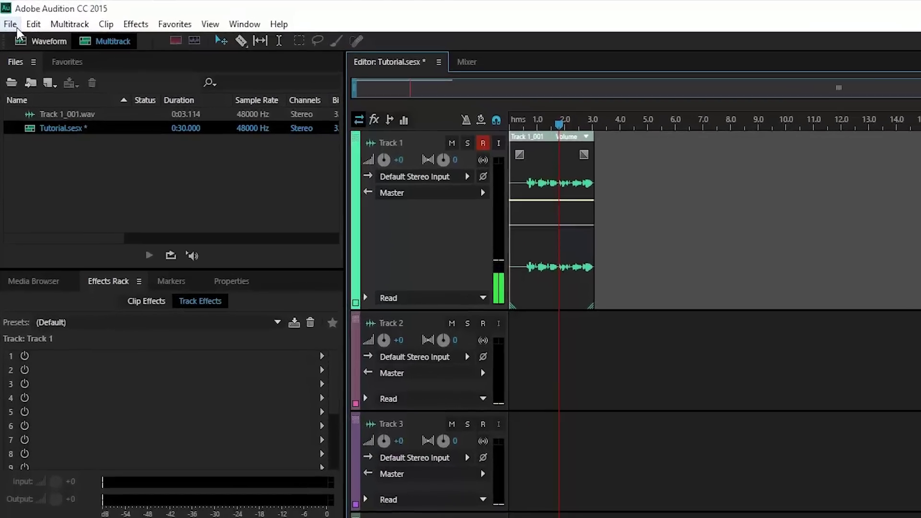
# Bring up File > Export > Multitrack Mixdown to reach the Entire Session option.
pyautogui.click(8, 17)
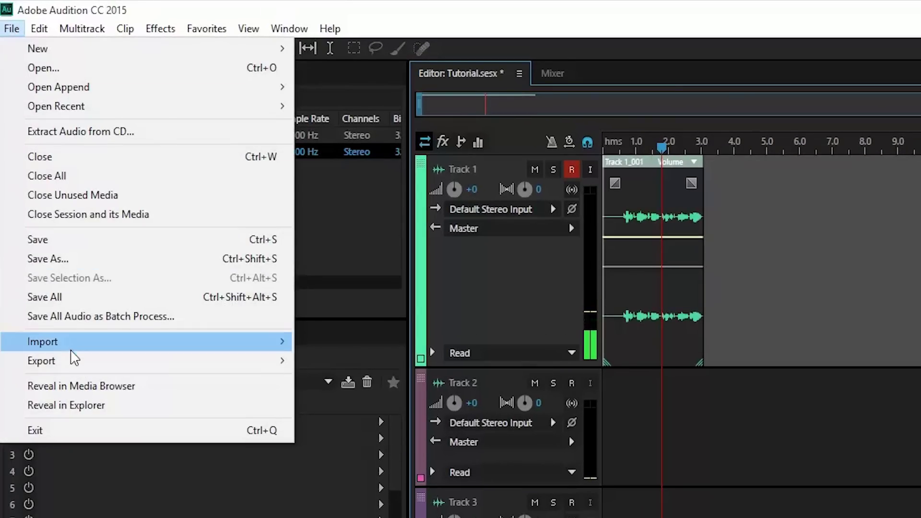
pyautogui.moveTo(70, 361)
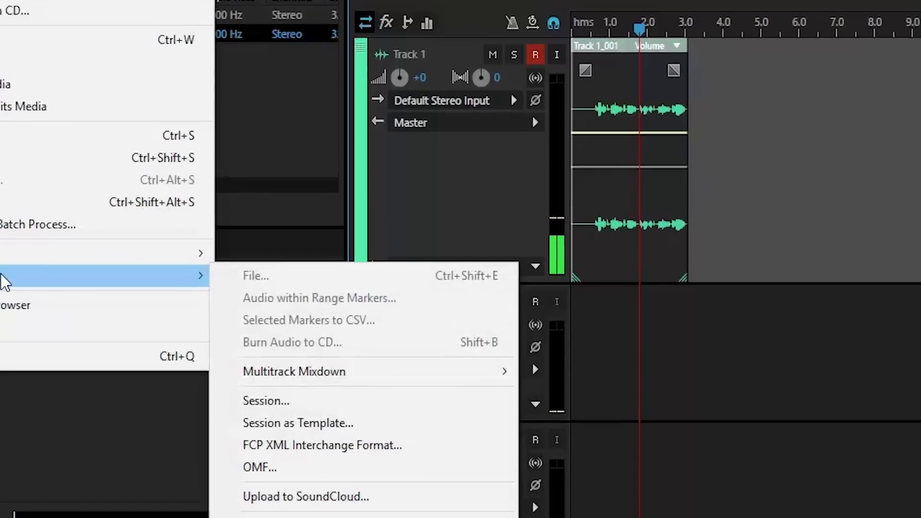
pyautogui.moveTo(269, 345)
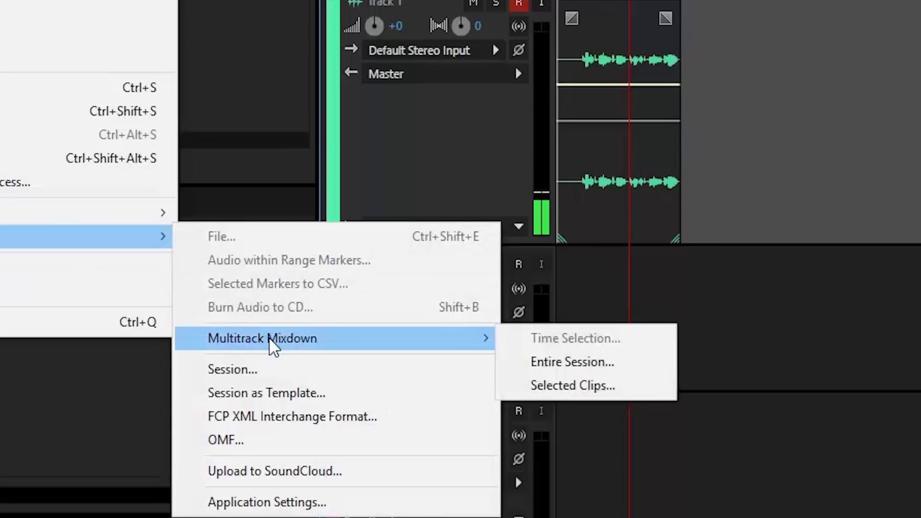
# Export the entire session's mixdown to C:\PROJECTS\Tutorial as Tutorial_mixdown.
pyautogui.click(571, 364)
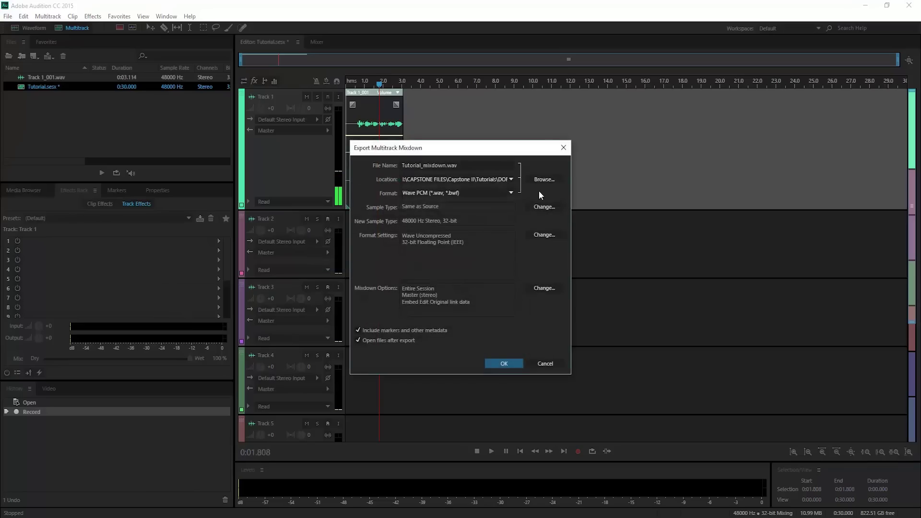
pyautogui.click(544, 179)
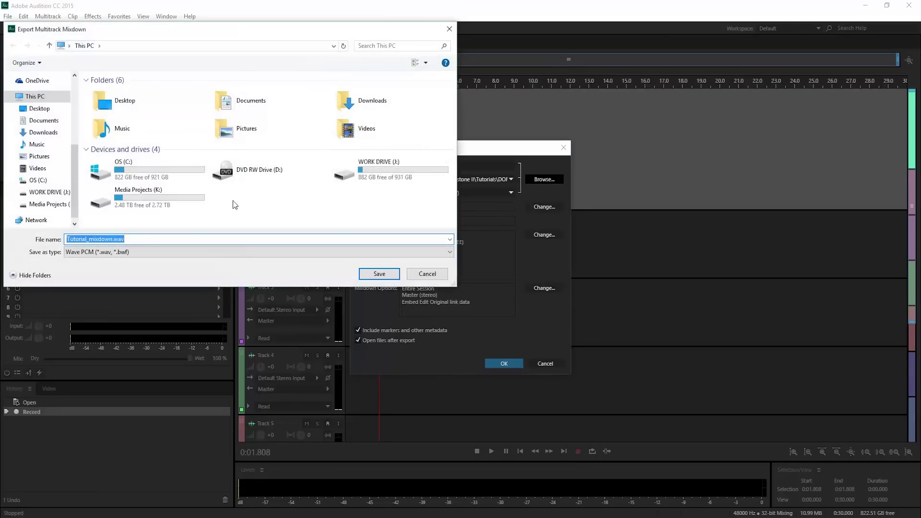
pyautogui.click(128, 169)
pyautogui.doubleClick(127, 169)
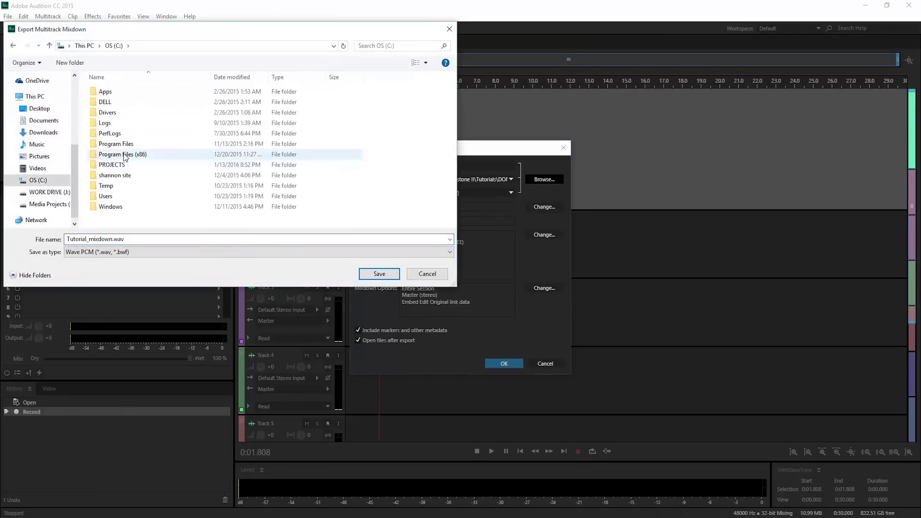
pyautogui.doubleClick(119, 166)
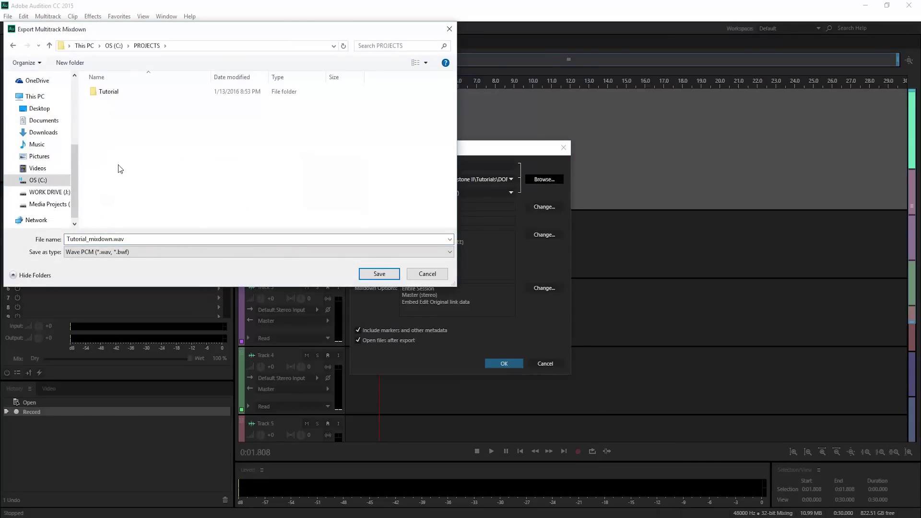
pyautogui.click(106, 97)
pyautogui.doubleClick(107, 95)
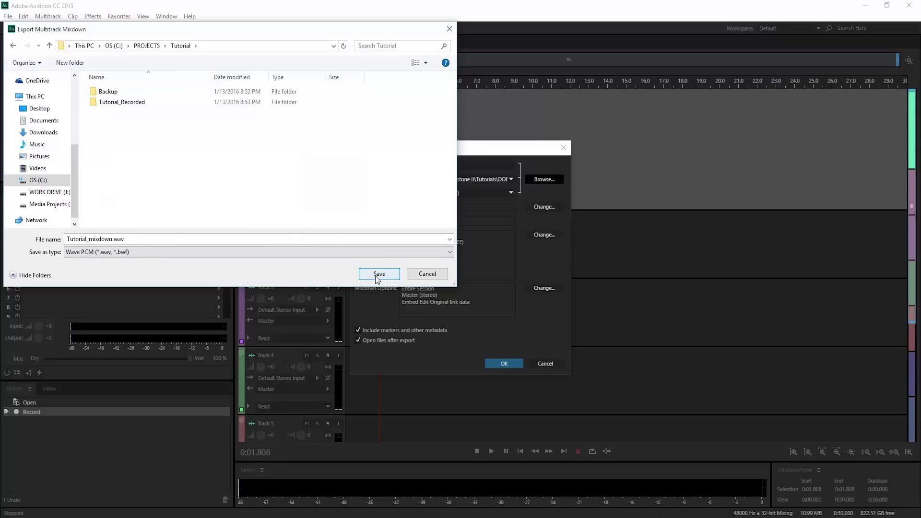
pyautogui.click(113, 238)
pyautogui.doubleClick(112, 238)
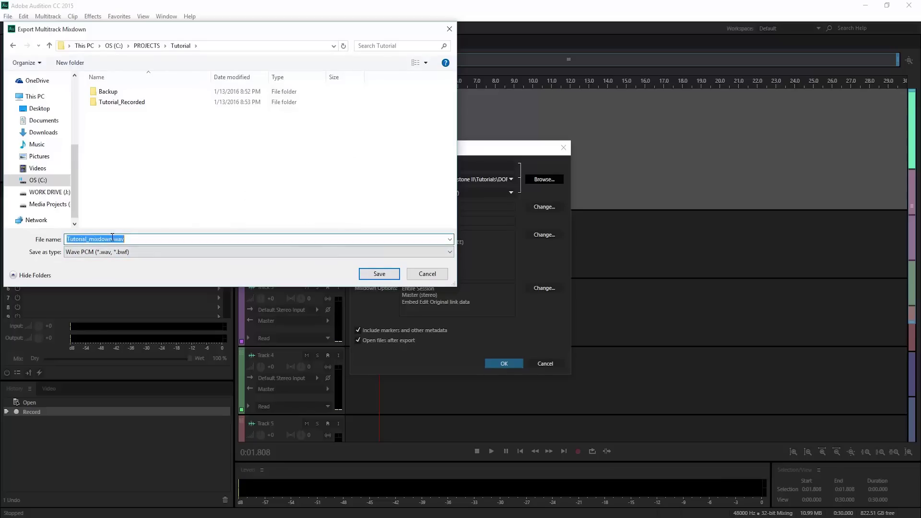
pyautogui.click(379, 274)
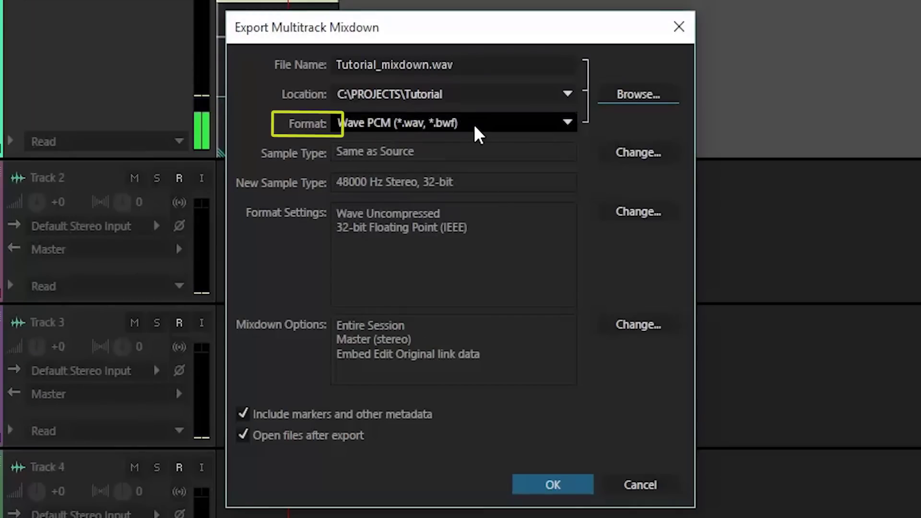
# Switch the mixdown format to MP3 Audio (*.mp3) and export Tutorial_mixdown.mp3.
pyautogui.click(474, 124)
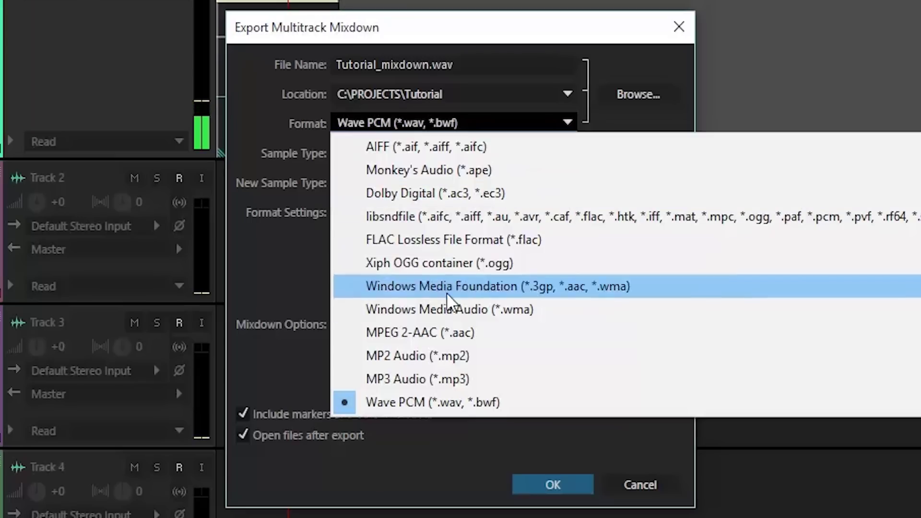
pyautogui.click(458, 380)
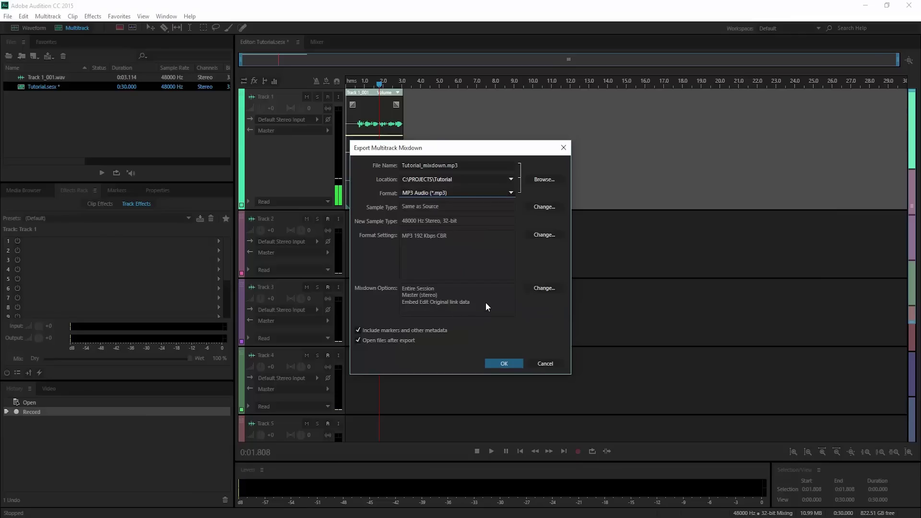
pyautogui.click(503, 365)
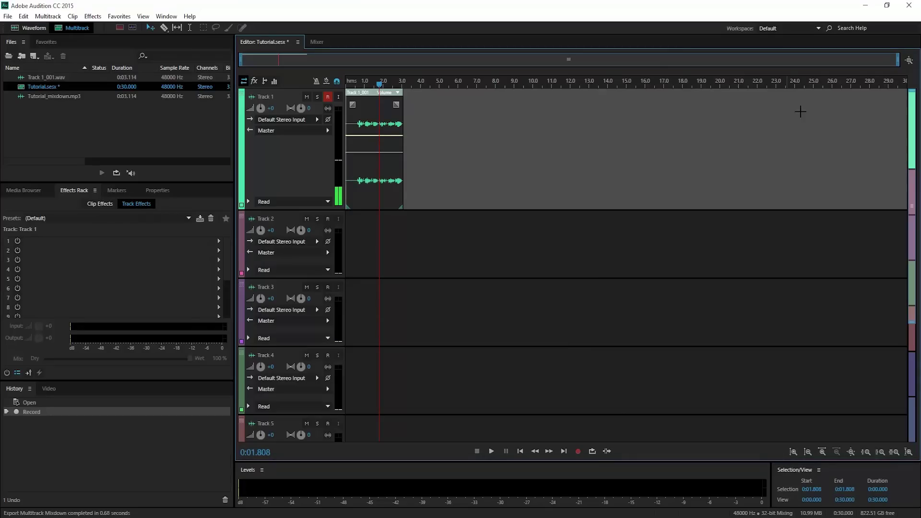
# Close Adobe Audition, bringing up the prompt to save changes to Tutorial.sesx.
pyautogui.click(909, 7)
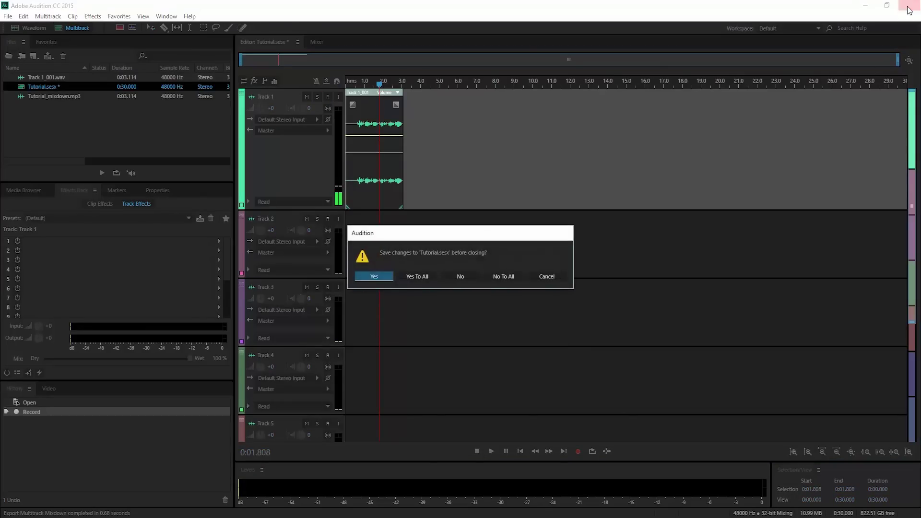